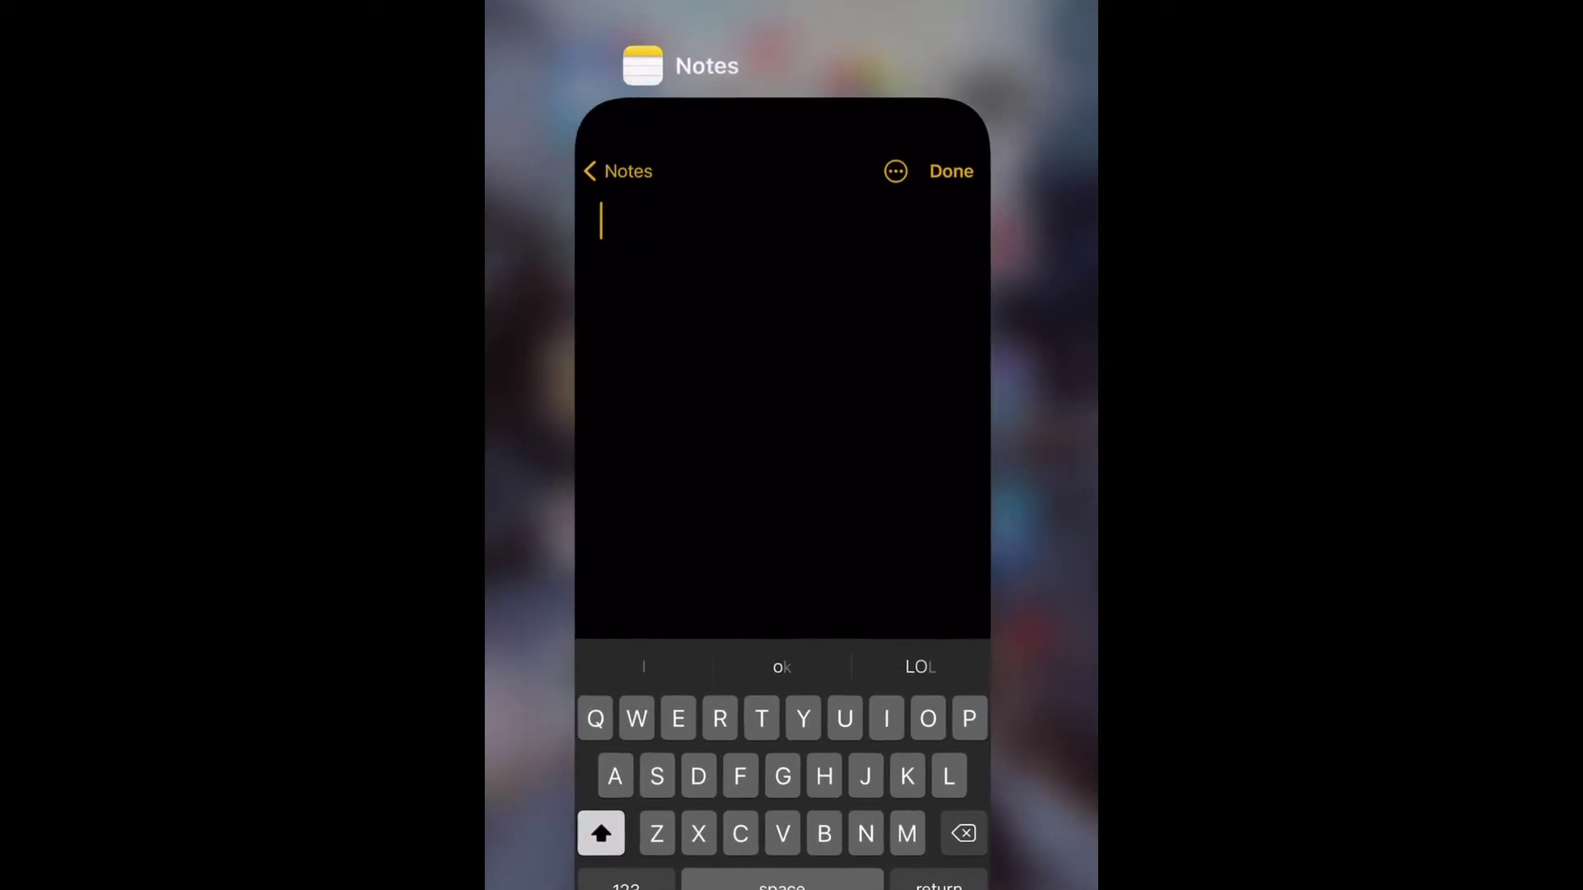
# - Bring Notes full screen from the app switcher to the note reading 75
pyautogui.click(782, 371)
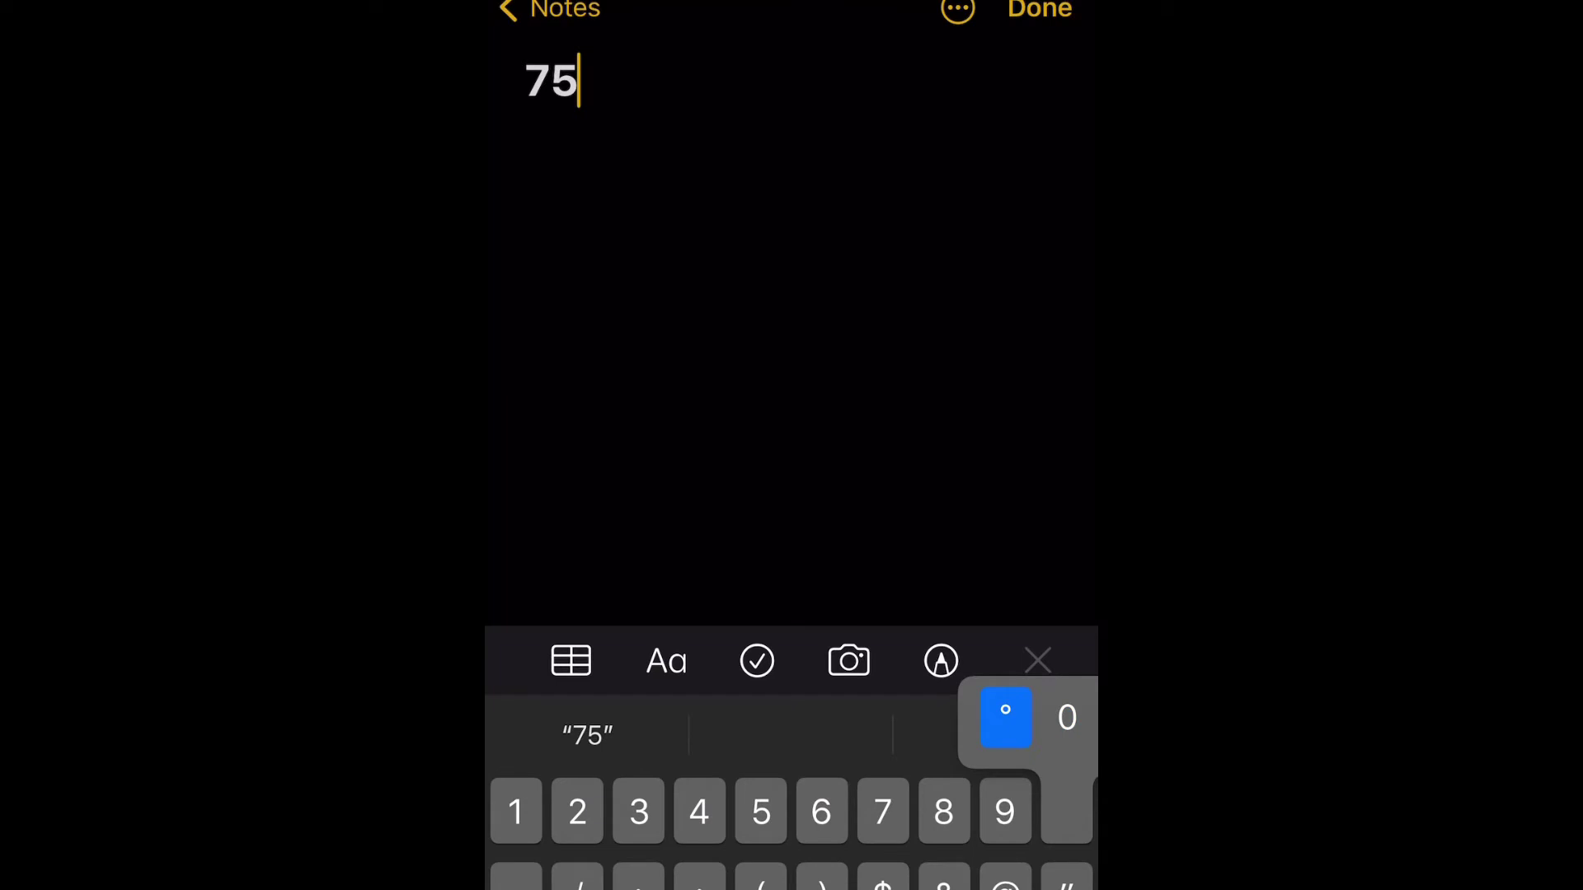
# - Insert a degree sign after 75 from the long-pressed 0 key's alternates
pyautogui.moveTo(1067, 811); pyautogui.dragTo(1006, 718)
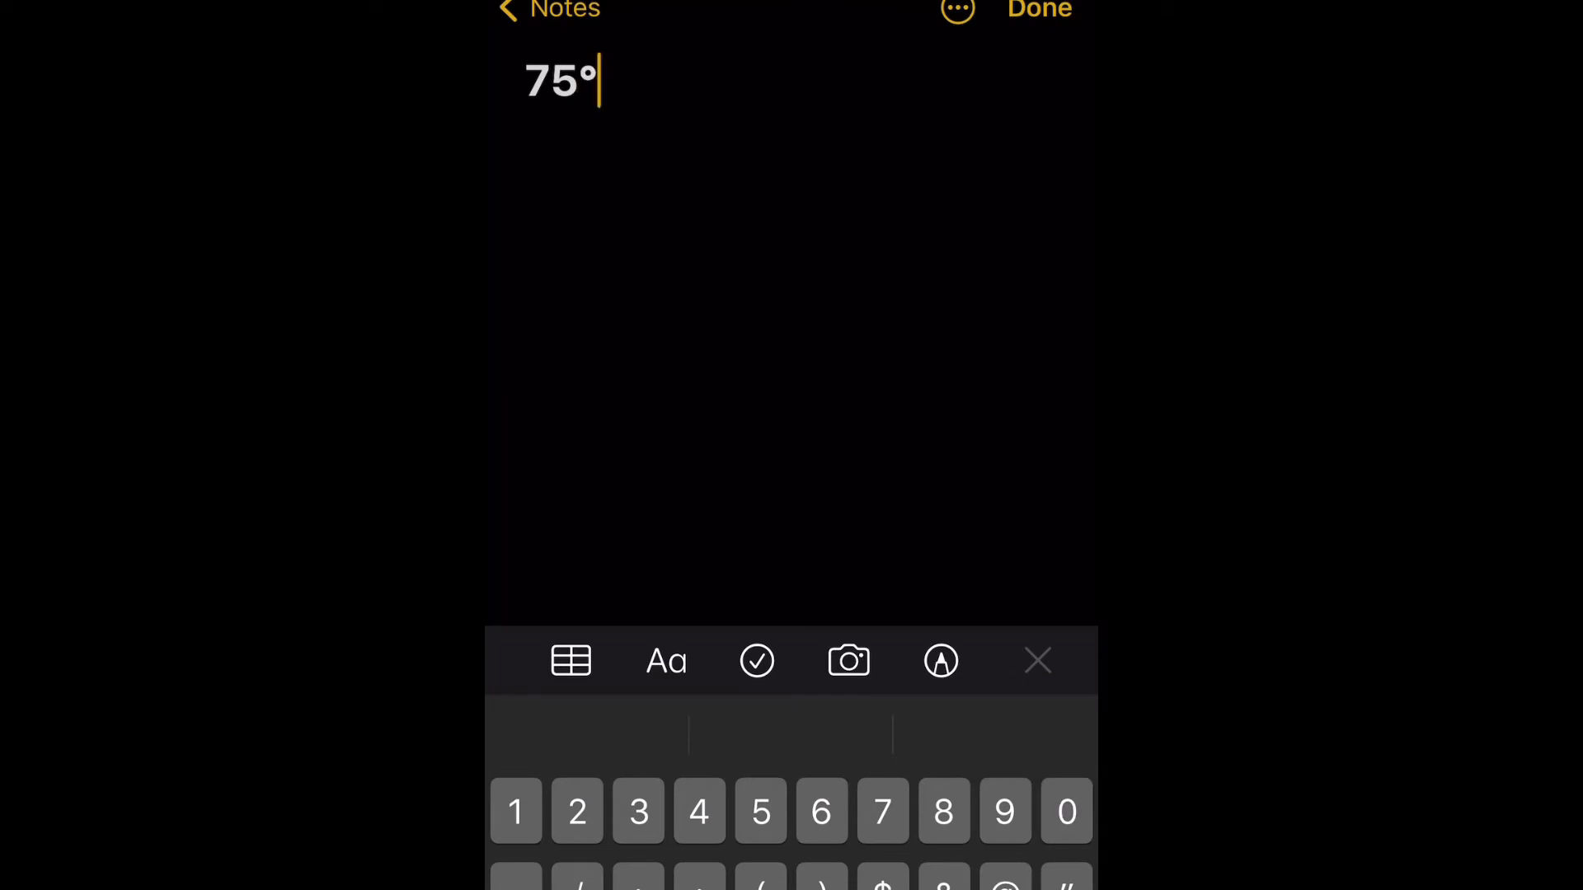